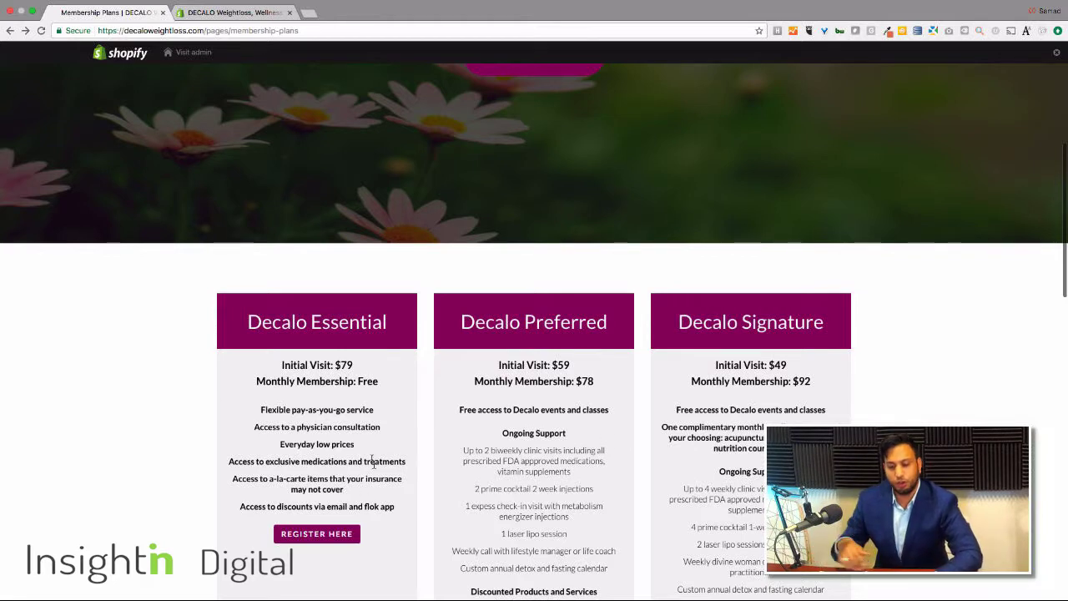
# Review the storefront plans and Benefits of Membership table, then switch to the admin Recurring Memberships app.
pyautogui.scroll(-2, 373, 462)
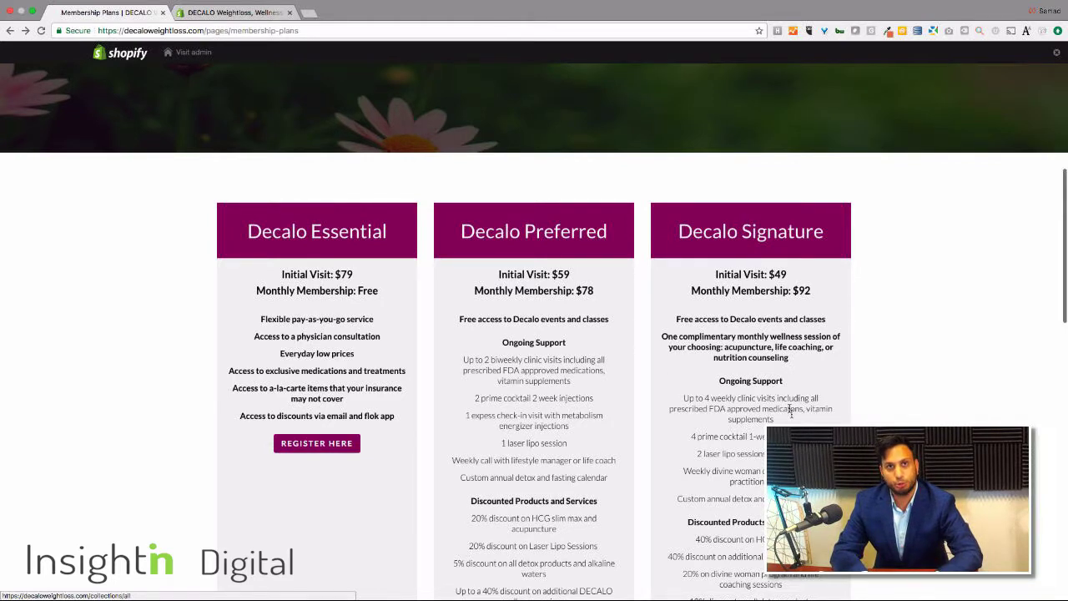
pyautogui.scroll(-3, 790, 410)
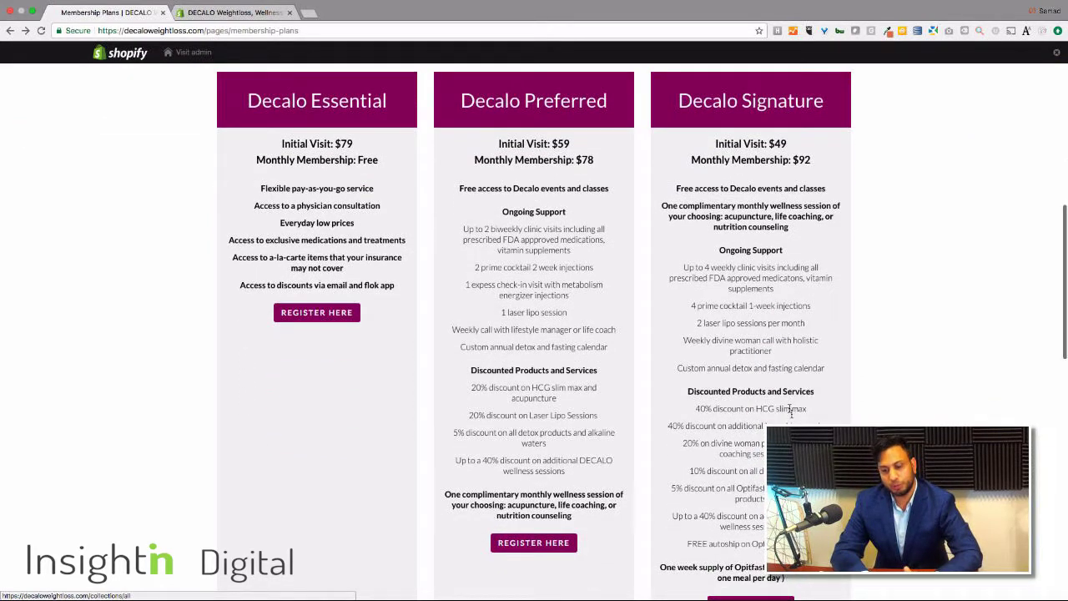
pyautogui.scroll(-1, 791, 411)
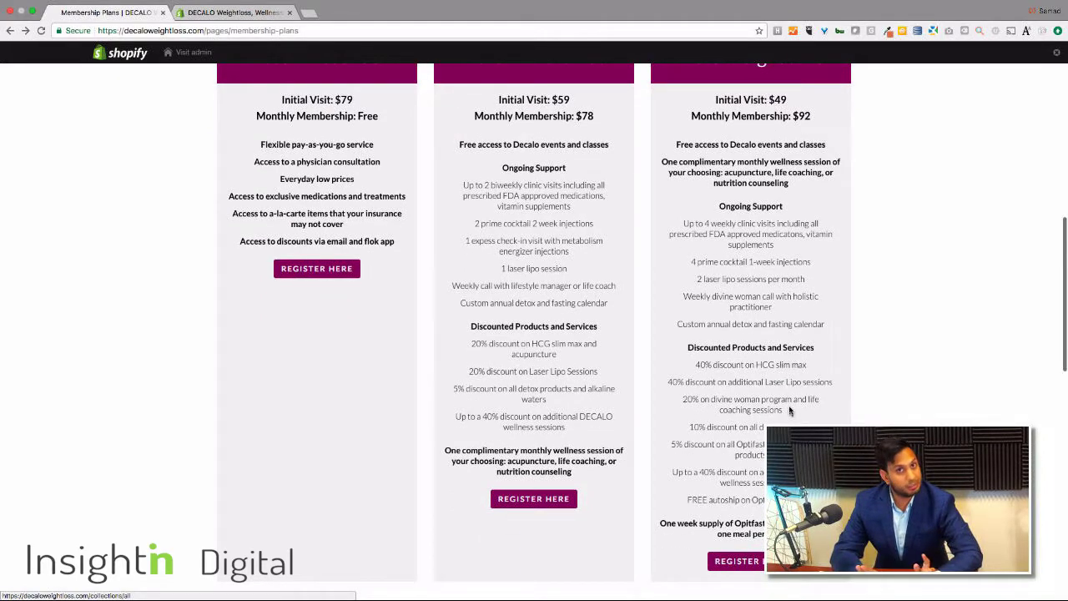
pyautogui.scroll(8, 790, 411)
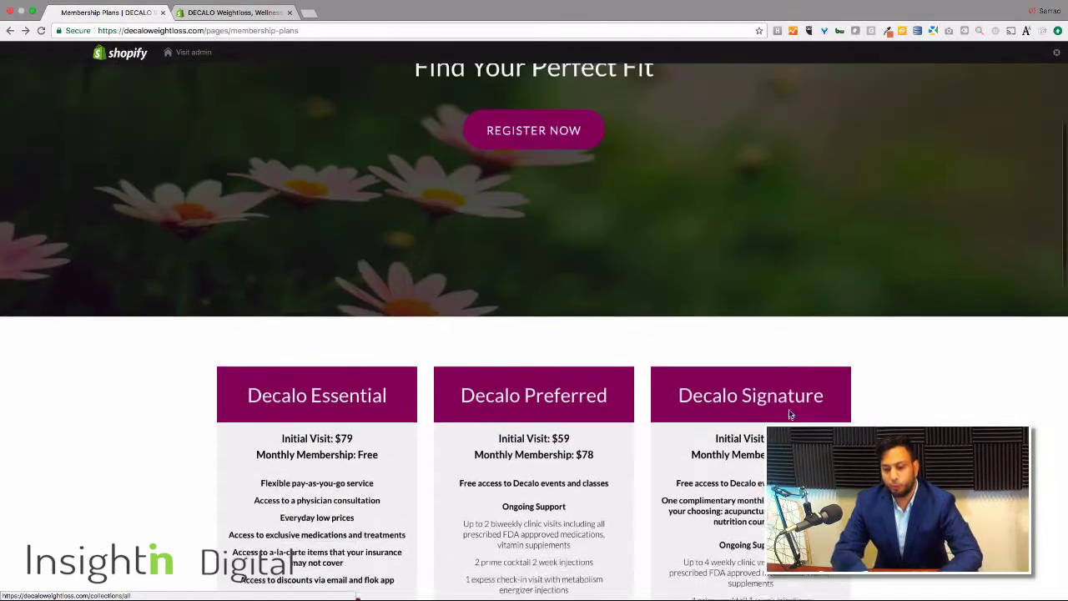
pyautogui.scroll(-10, 790, 414)
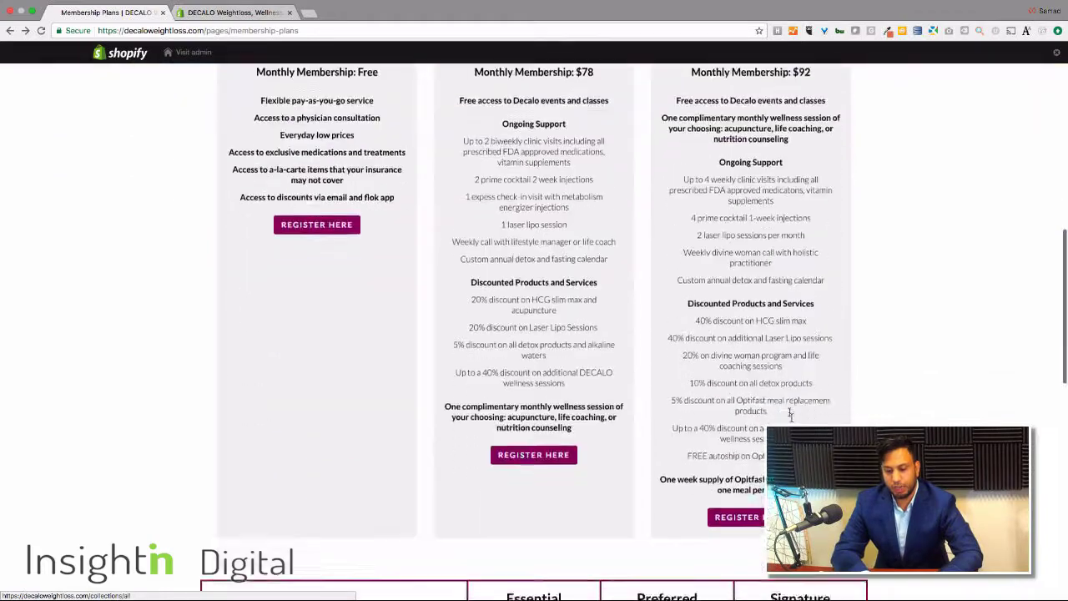
pyautogui.scroll(-11, 500, 459)
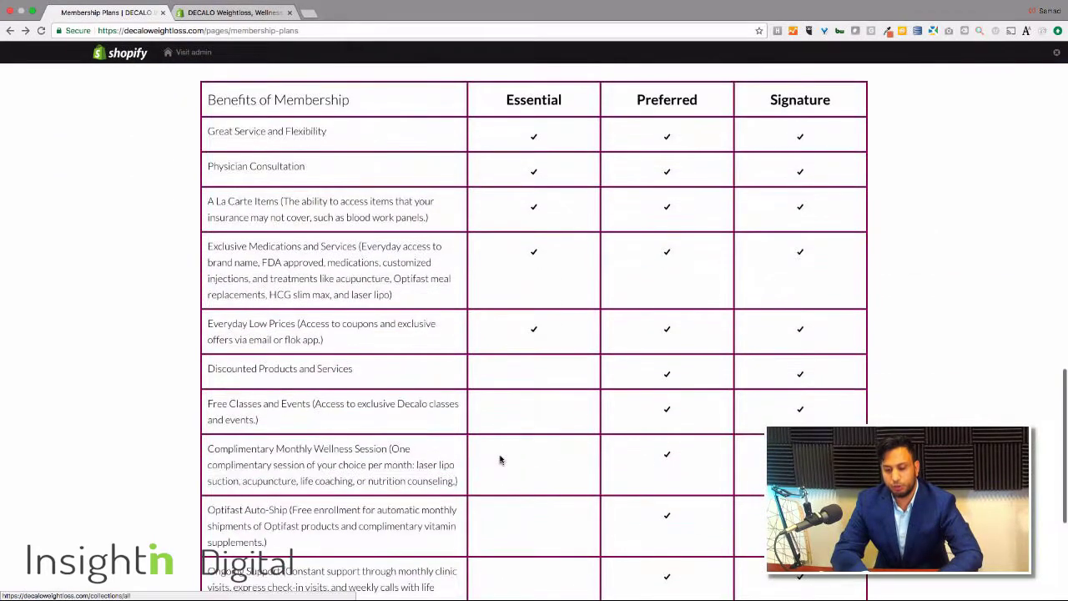
pyautogui.scroll(-6, 897, 386)
pyautogui.scroll(10, 897, 387)
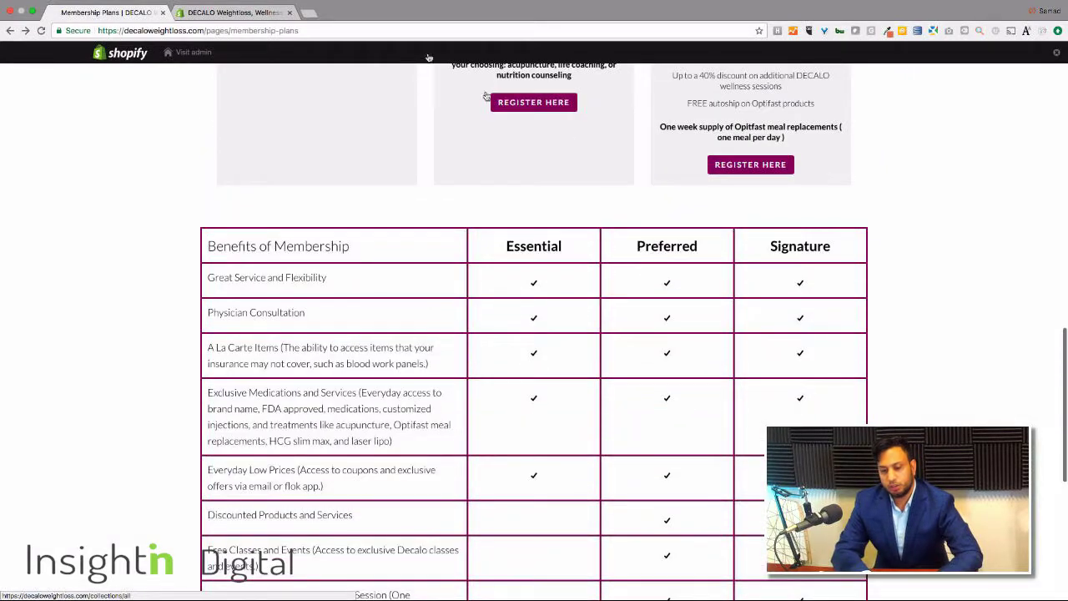
pyautogui.click(265, 25)
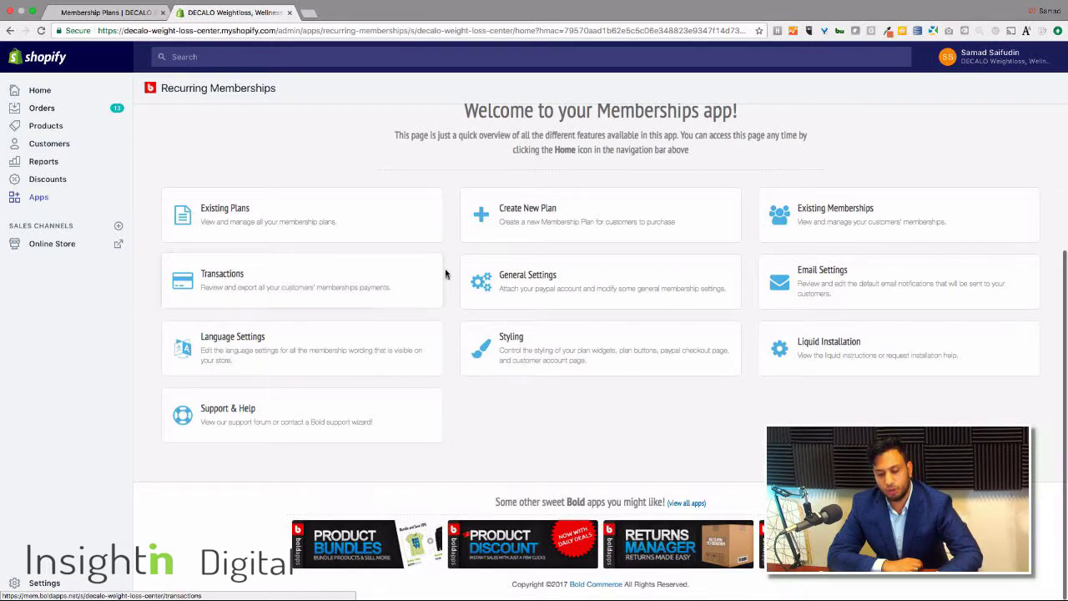
# Open the Memberships app's General Settings to view payment connections, grace period and reminder frequency.
pyautogui.click(536, 282)
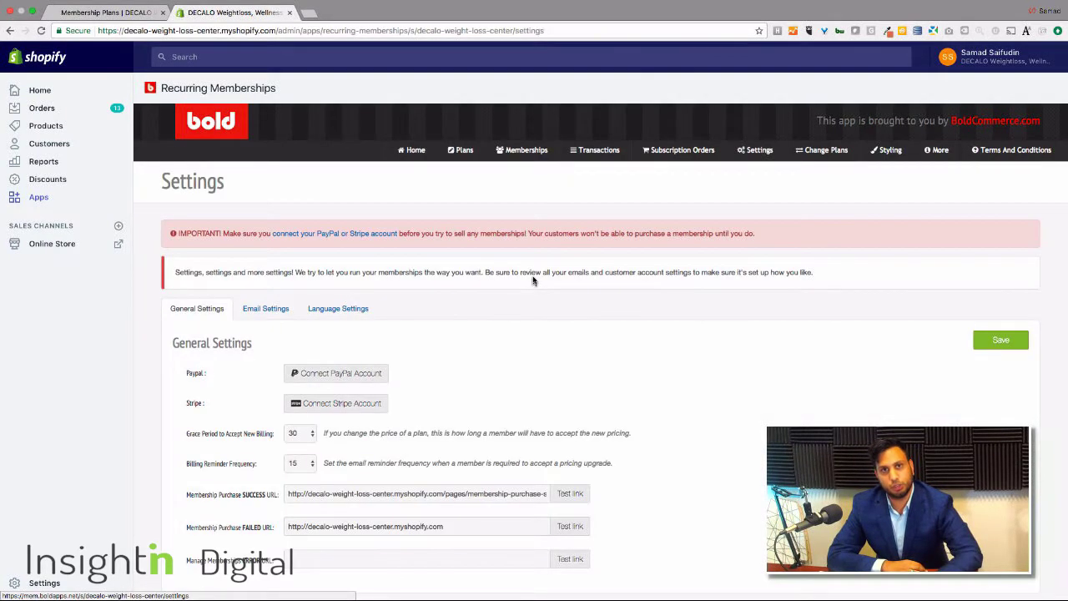
pyautogui.scroll(-1, 405, 355)
pyautogui.scroll(-2, 405, 354)
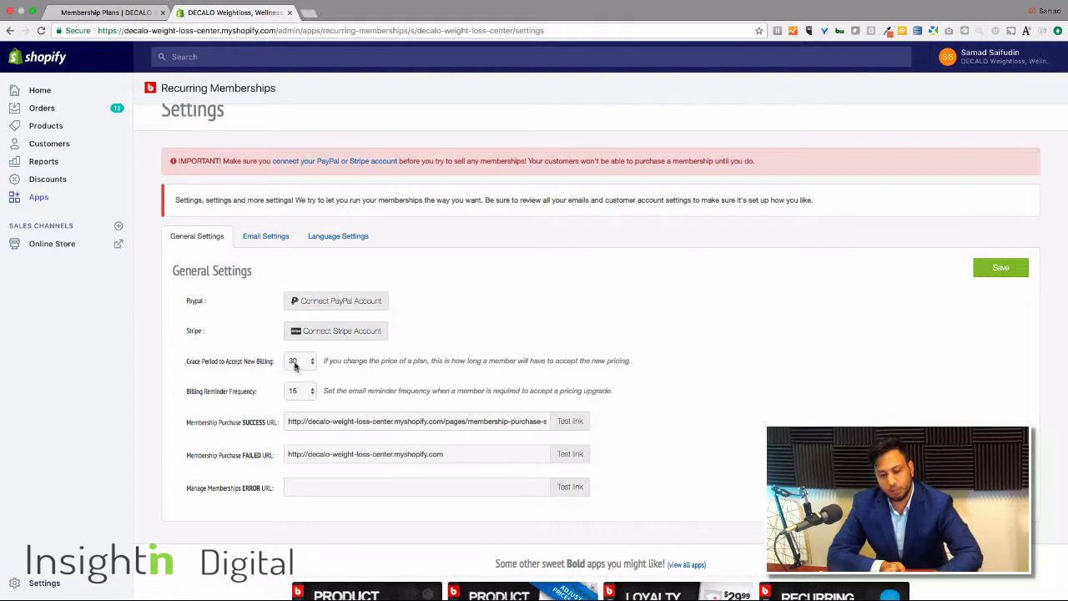
# Keep the grace period at 30 and change the Billing Reminder Frequency to 30.
pyautogui.click(298, 361)
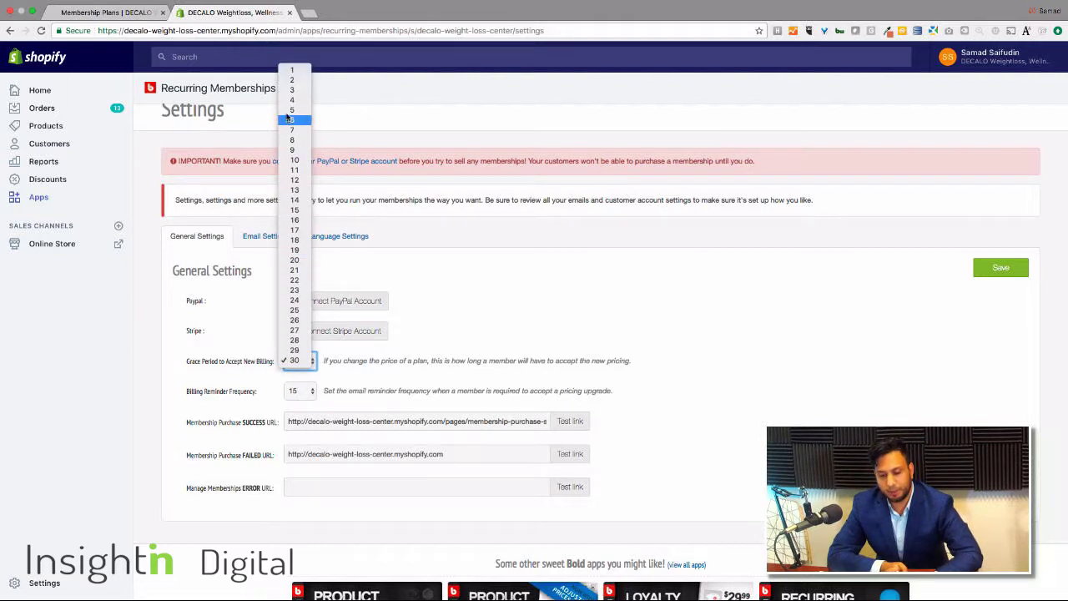
pyautogui.click(452, 360)
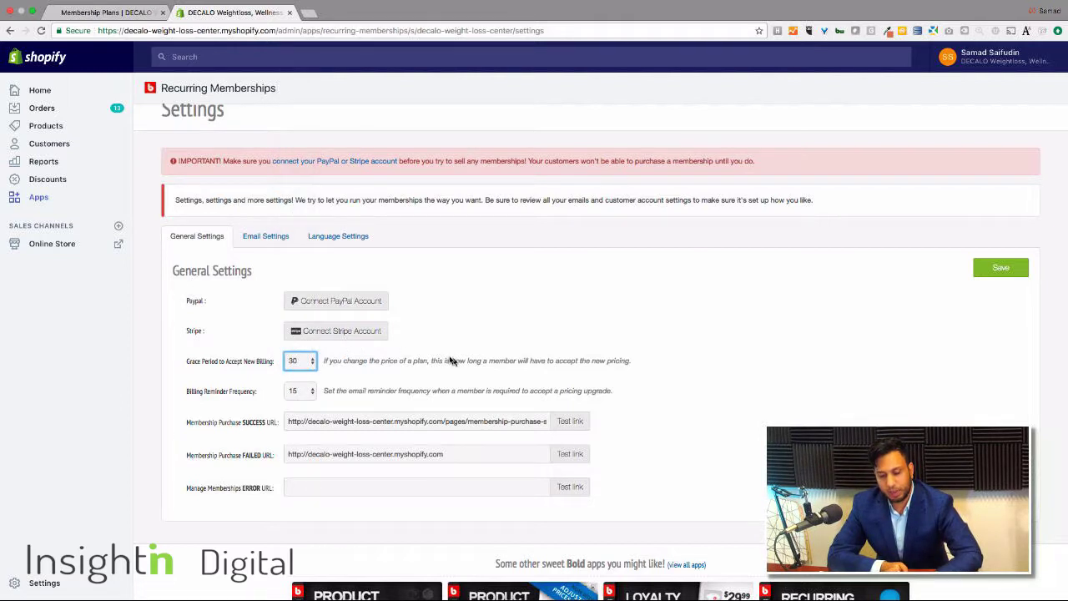
pyautogui.click(311, 391)
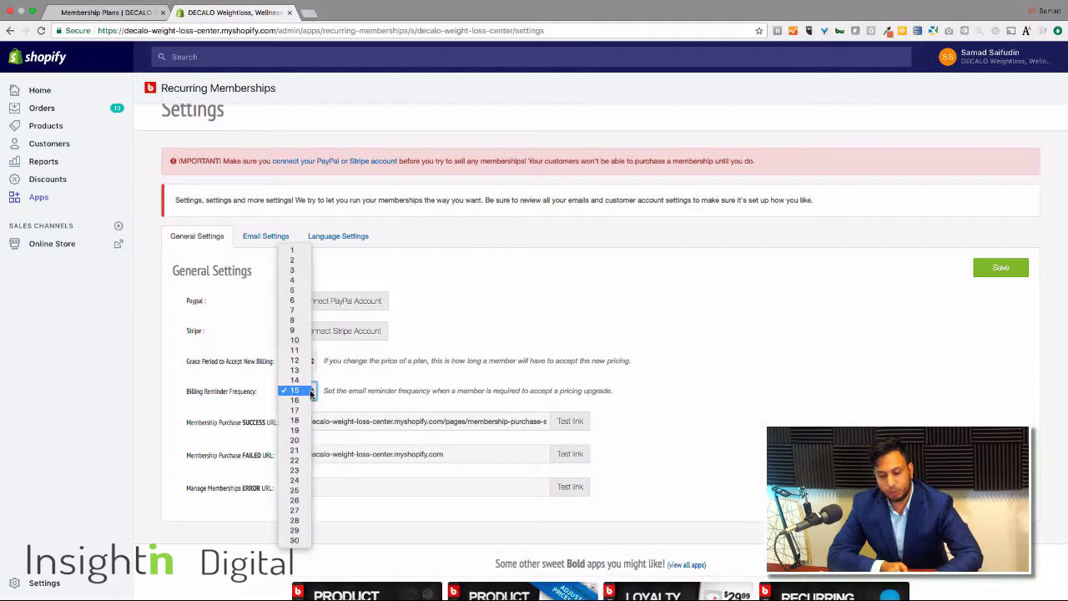
pyautogui.click(308, 542)
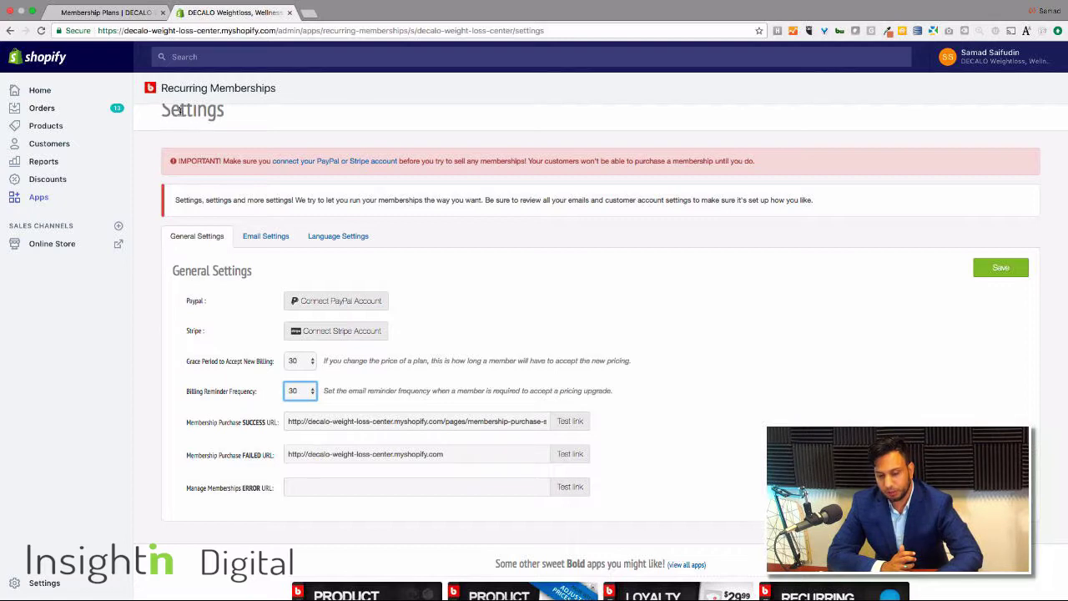
# Recheck the storefront plans, then inspect the membership purchase success URL in settings.
pyautogui.click(106, 12)
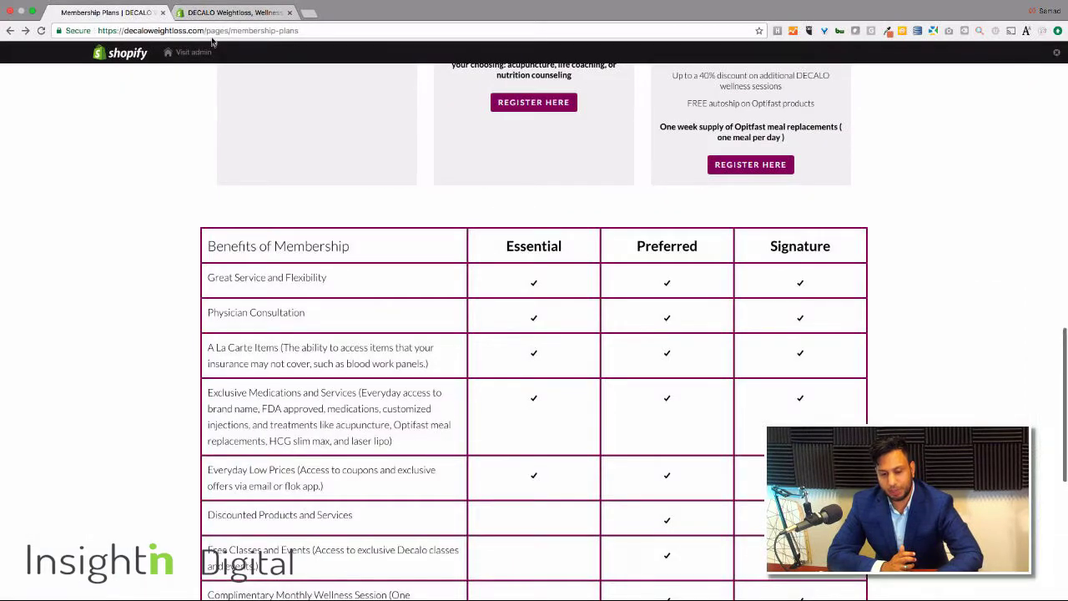
pyautogui.click(238, 12)
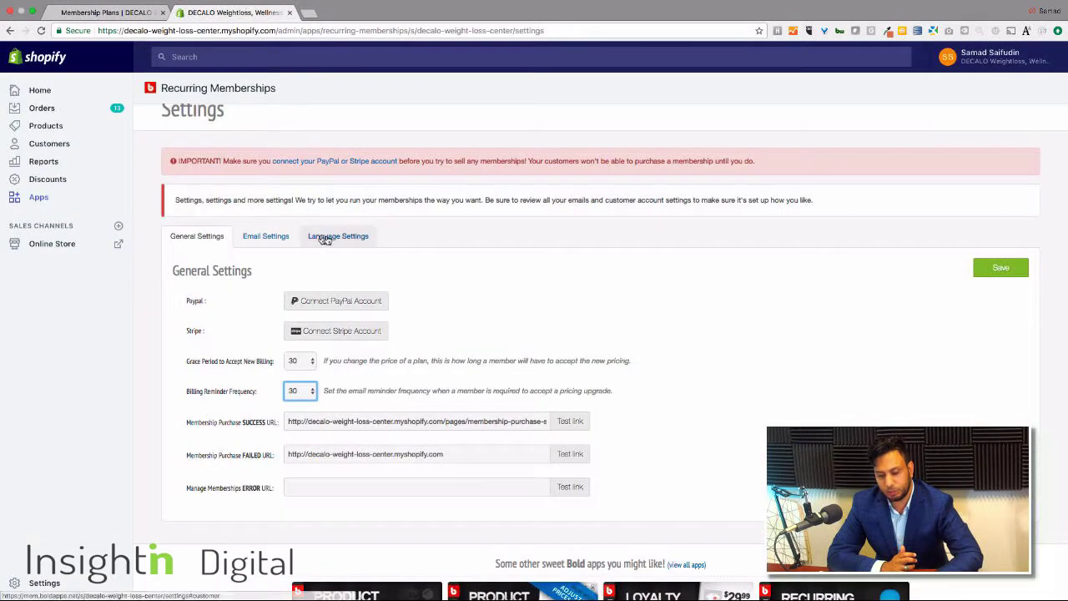
pyautogui.click(372, 425)
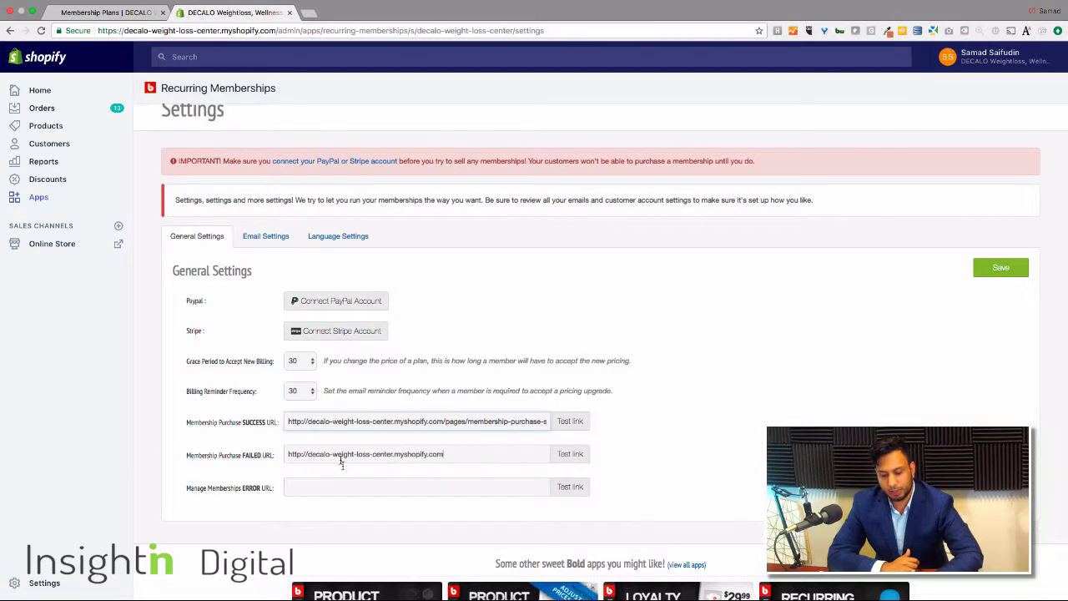
# Inspect the membership purchase failed URL field in General Settings.
pyautogui.click(342, 458)
pyautogui.scroll(-2, 494, 462)
pyautogui.scroll(3, 494, 462)
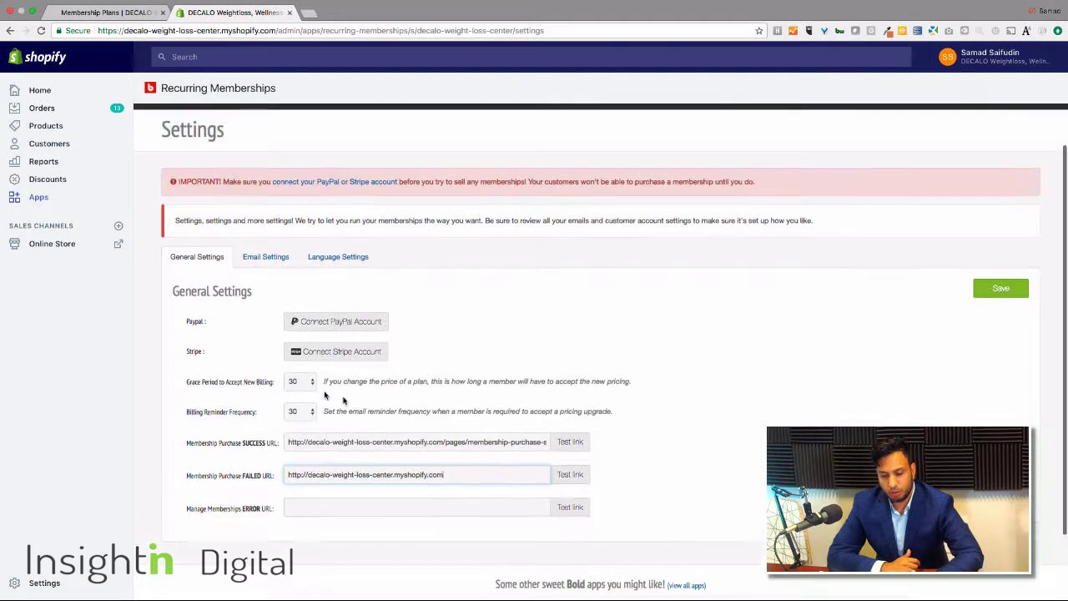
# Show Email Settings and preview the Billing Option Changed email, cancelling without changes.
pyautogui.click(258, 257)
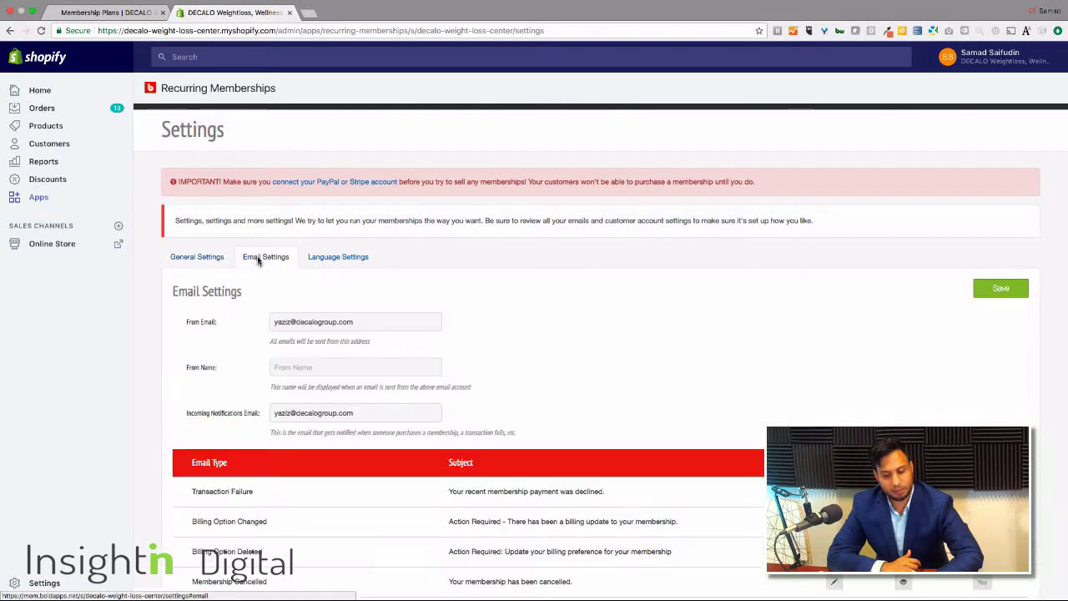
pyautogui.scroll(2, 342, 387)
pyautogui.scroll(-8, 342, 387)
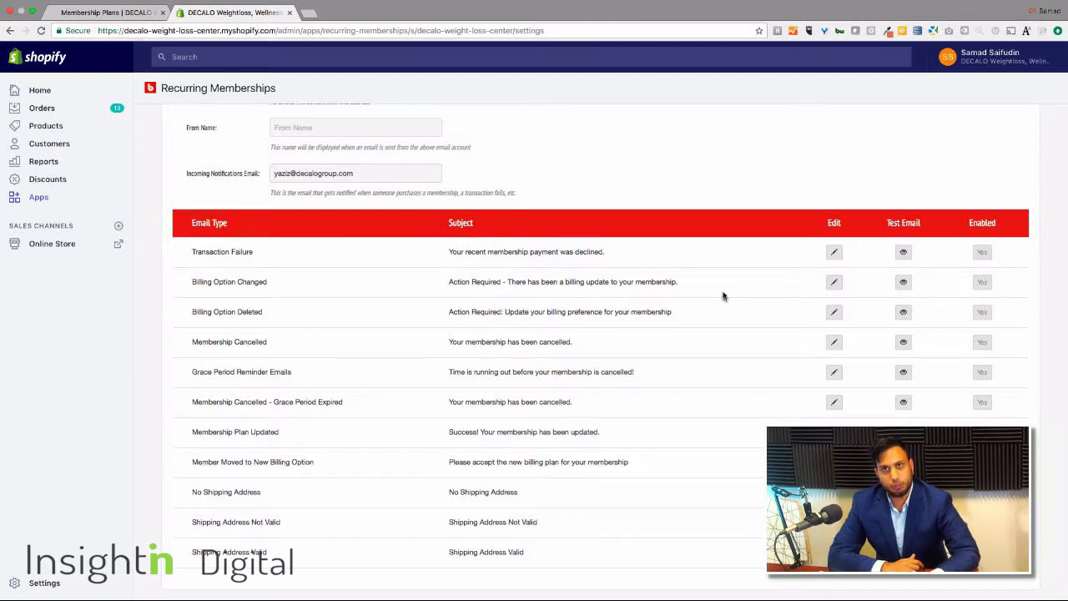
pyautogui.click(834, 283)
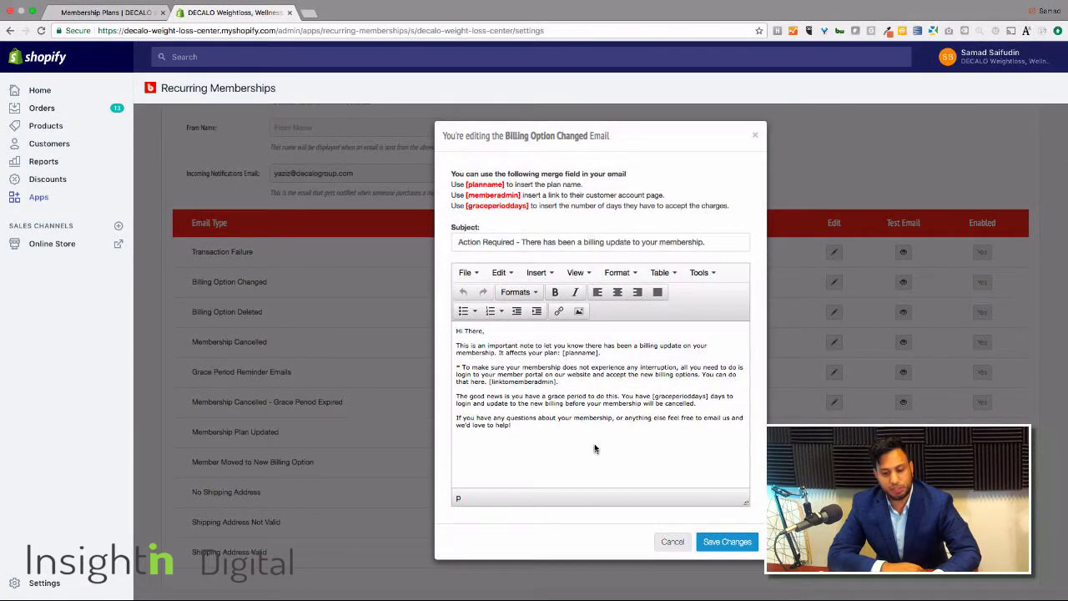
pyautogui.click(673, 541)
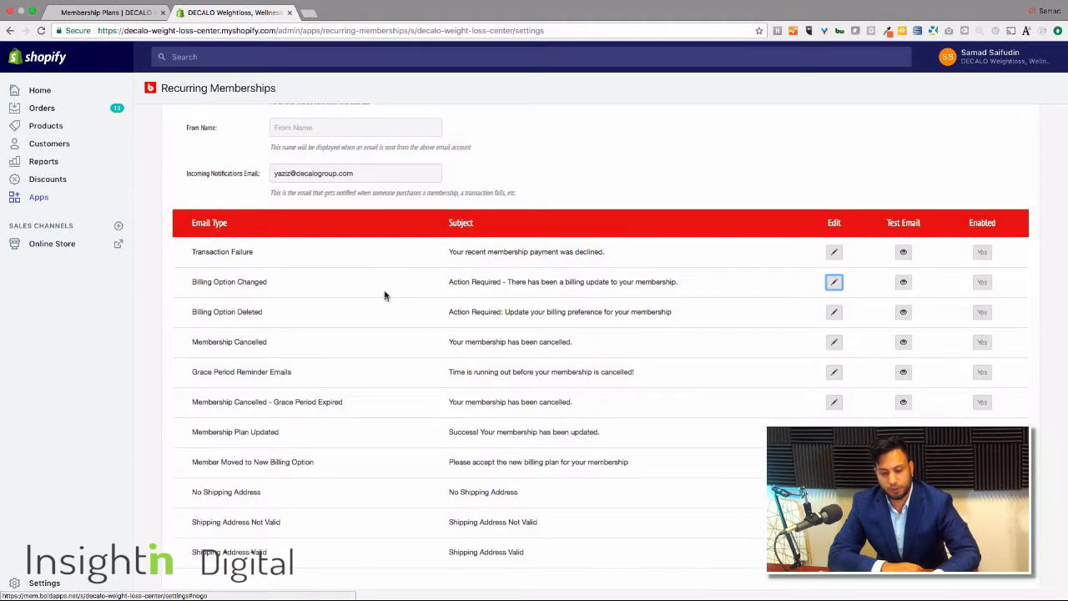
pyautogui.scroll(5, 364, 276)
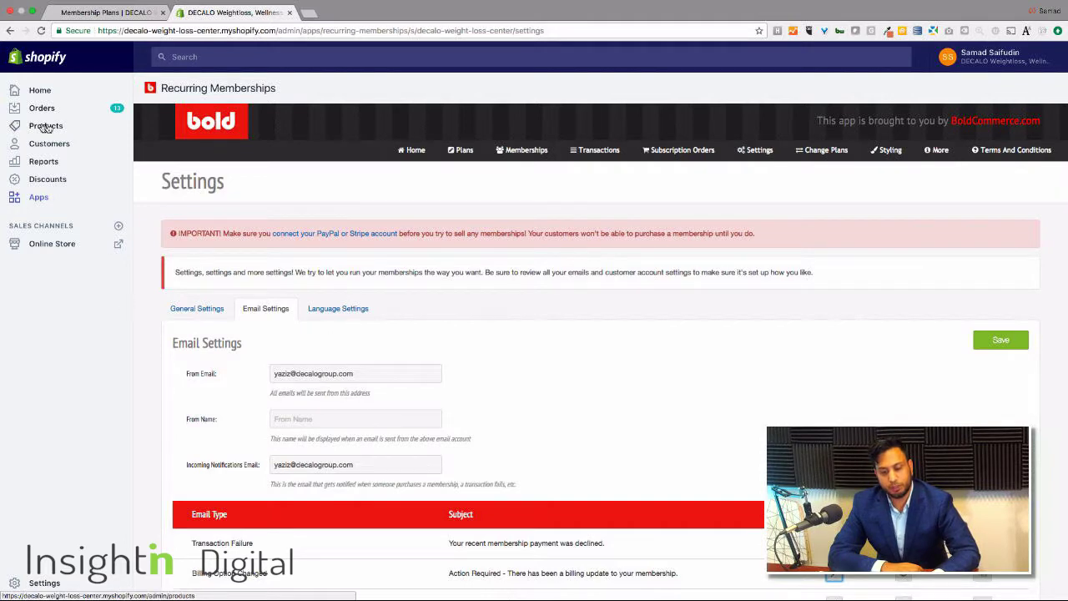
pyautogui.click(417, 154)
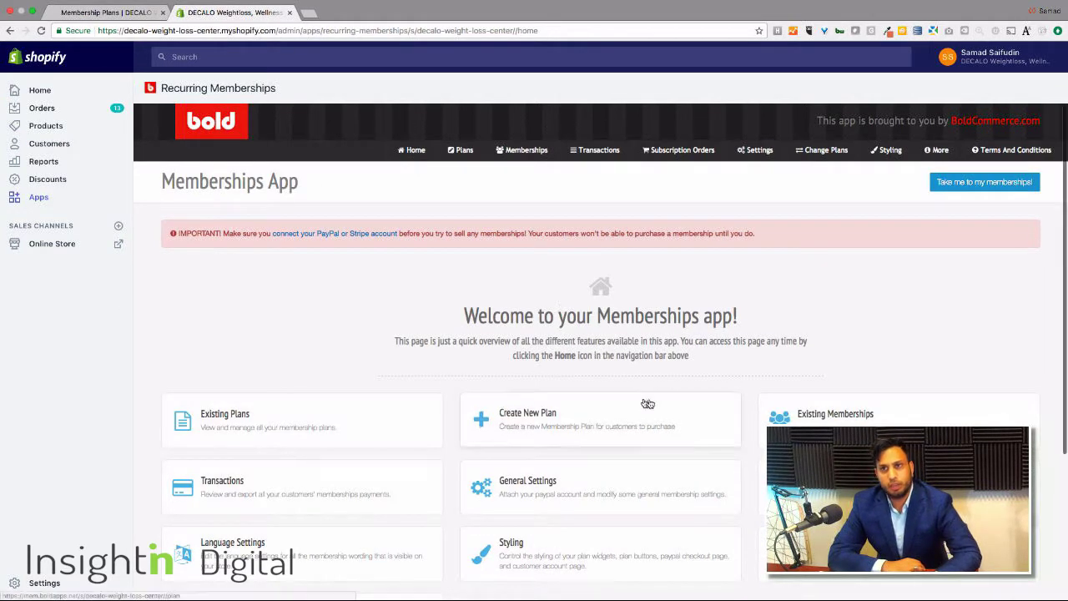
pyautogui.click(901, 438)
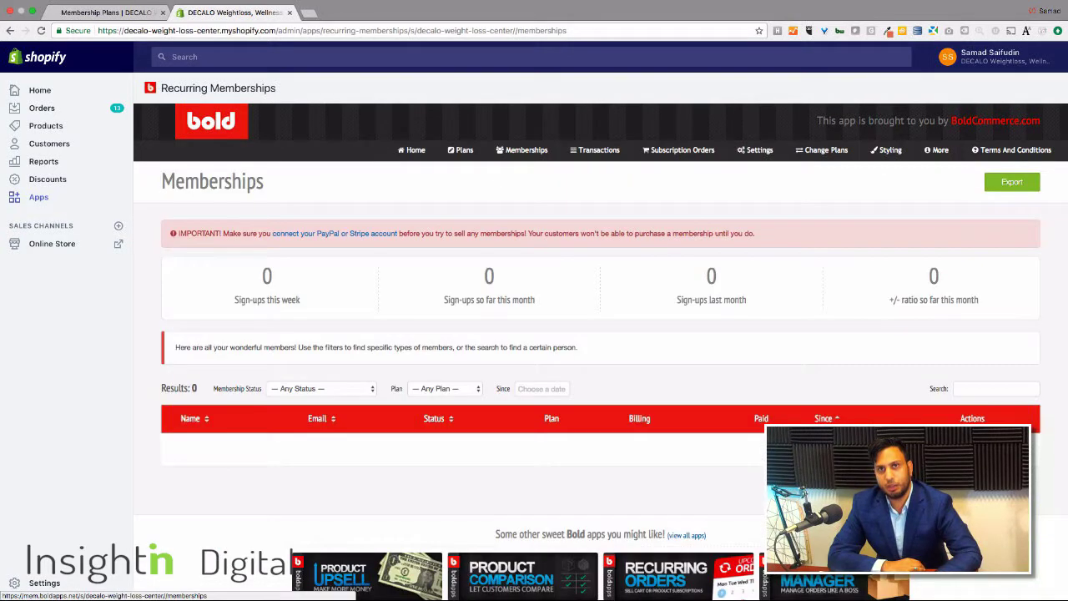
pyautogui.scroll(-1, 537, 444)
pyautogui.scroll(-3, 537, 445)
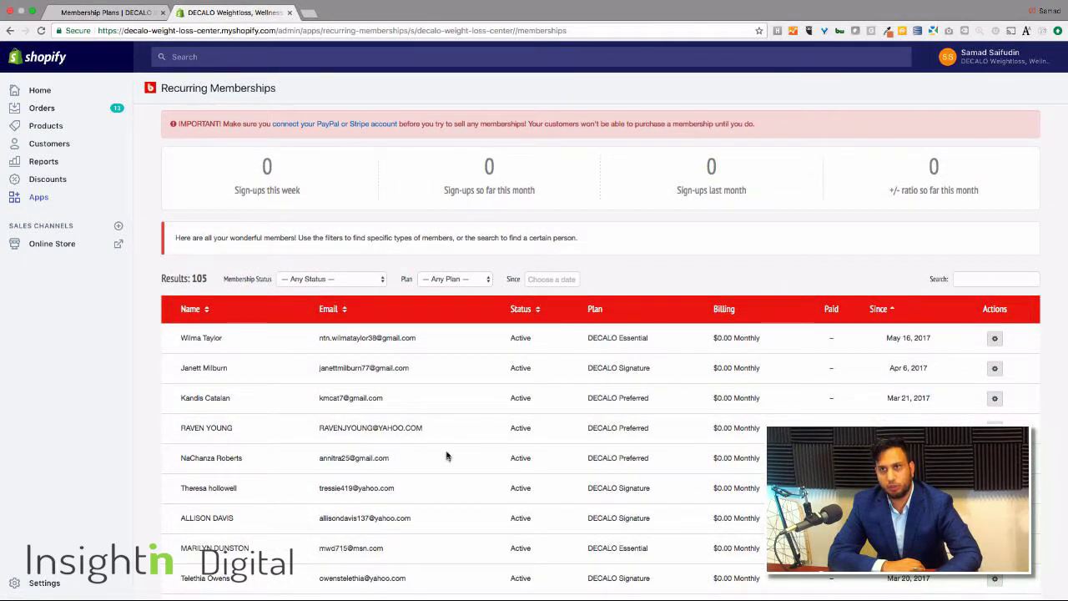
pyautogui.scroll(-3, 445, 455)
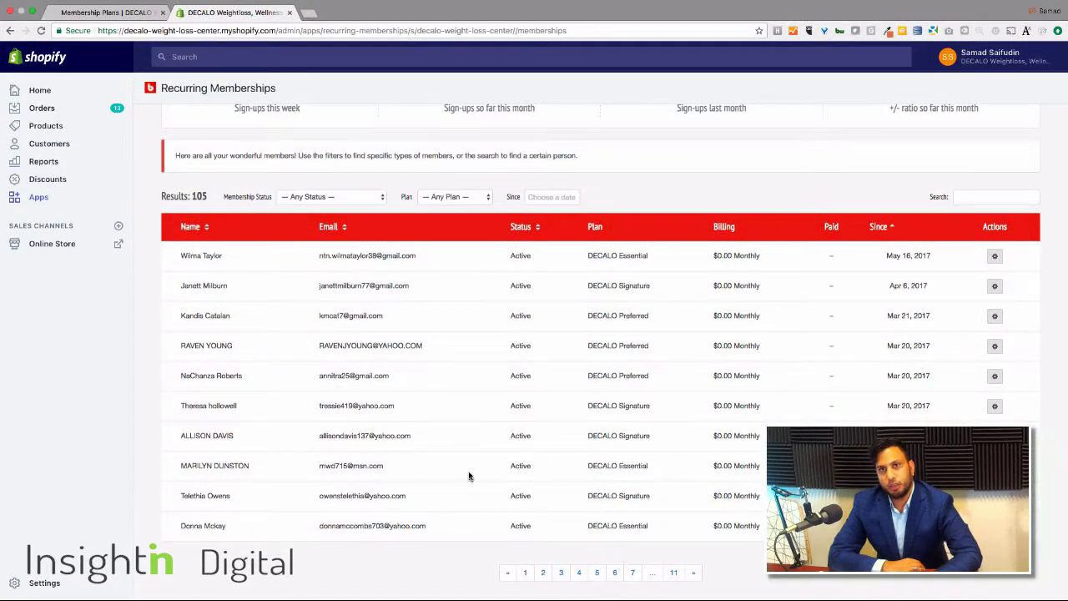
pyautogui.scroll(2, 469, 475)
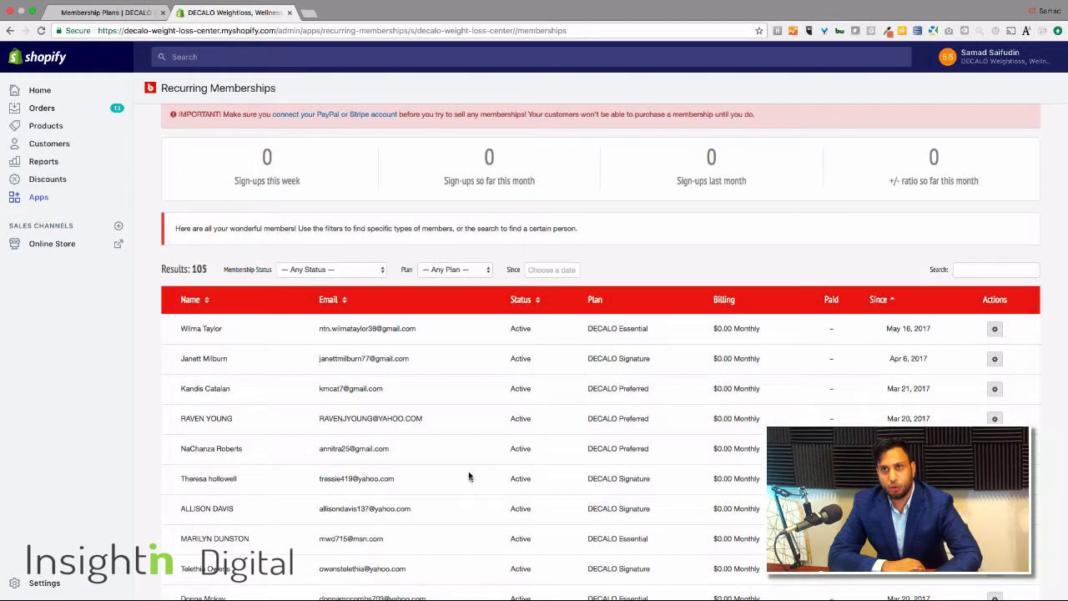
pyautogui.scroll(1, 454, 460)
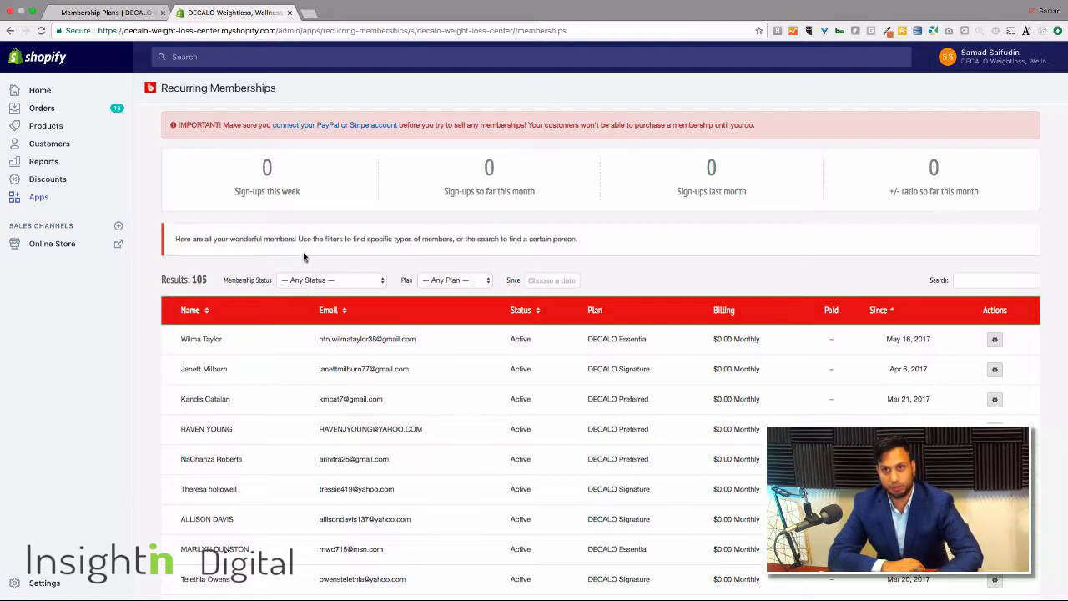
# Open the Existing Plans list from the app home, compare with the storefront plans page, and return.
pyautogui.click(9, 31)
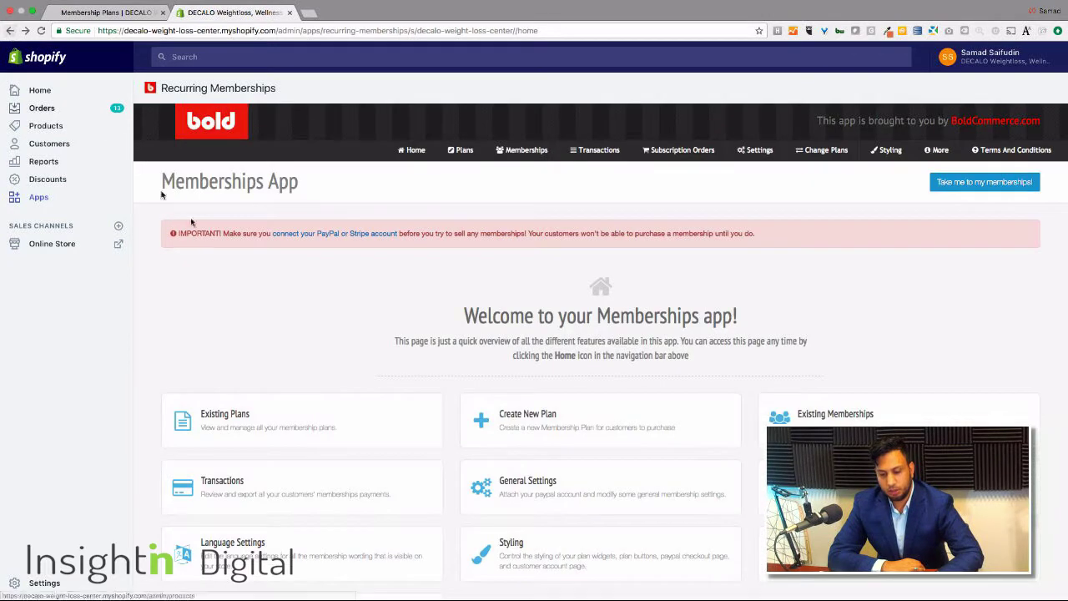
pyautogui.click(282, 431)
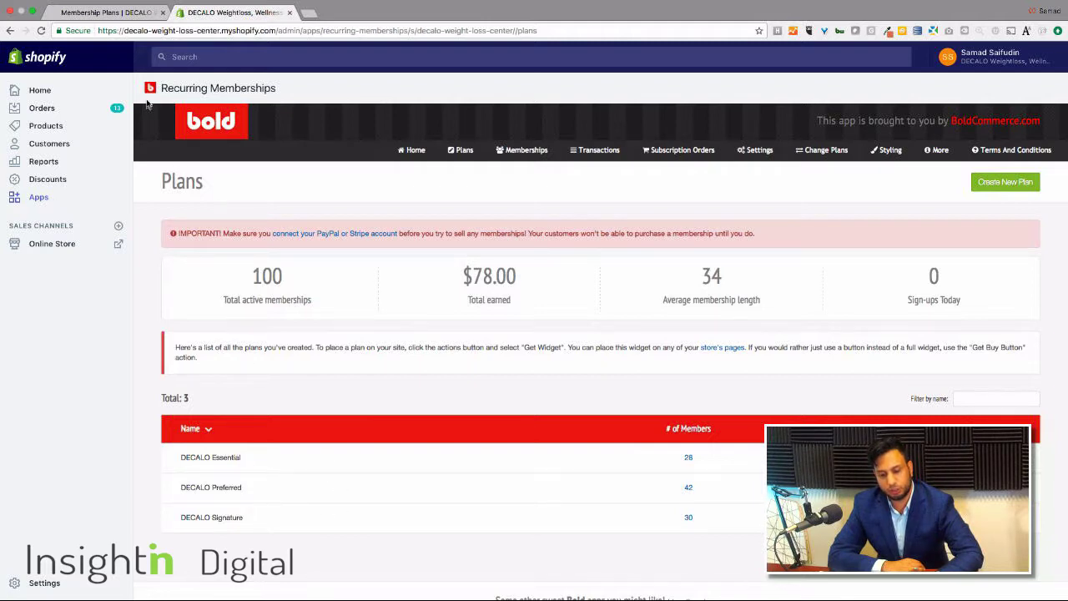
pyautogui.click(121, 13)
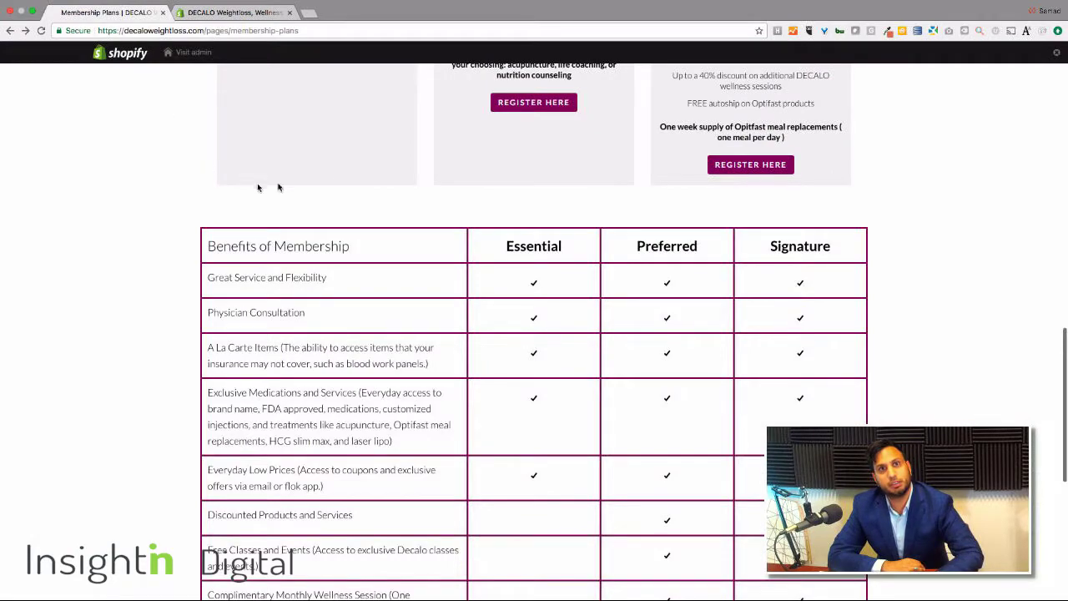
pyautogui.scroll(2, 326, 177)
pyautogui.scroll(10, 325, 176)
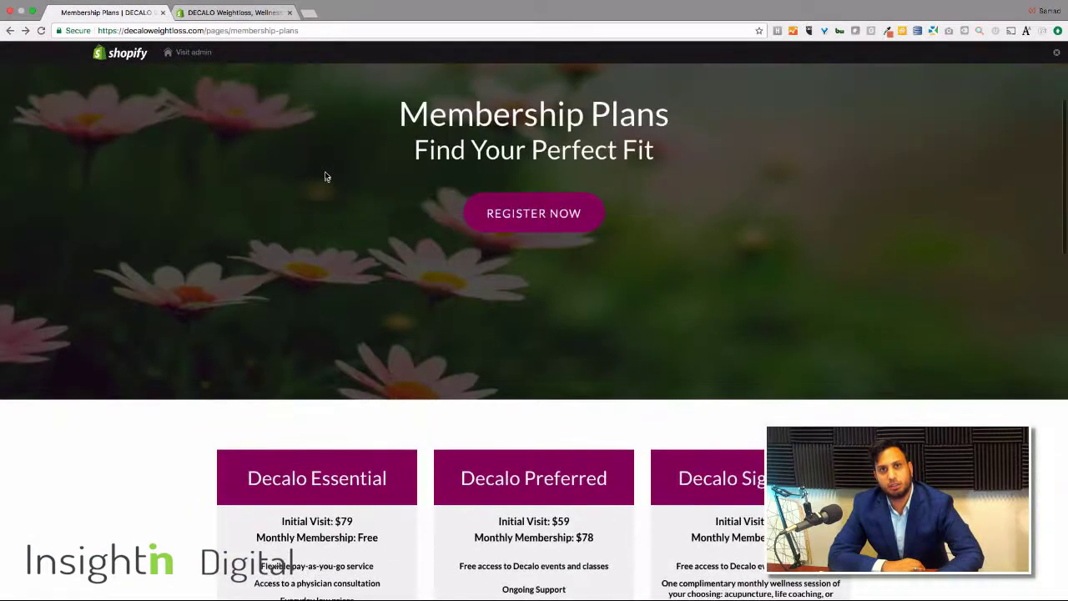
pyautogui.scroll(-1, 326, 176)
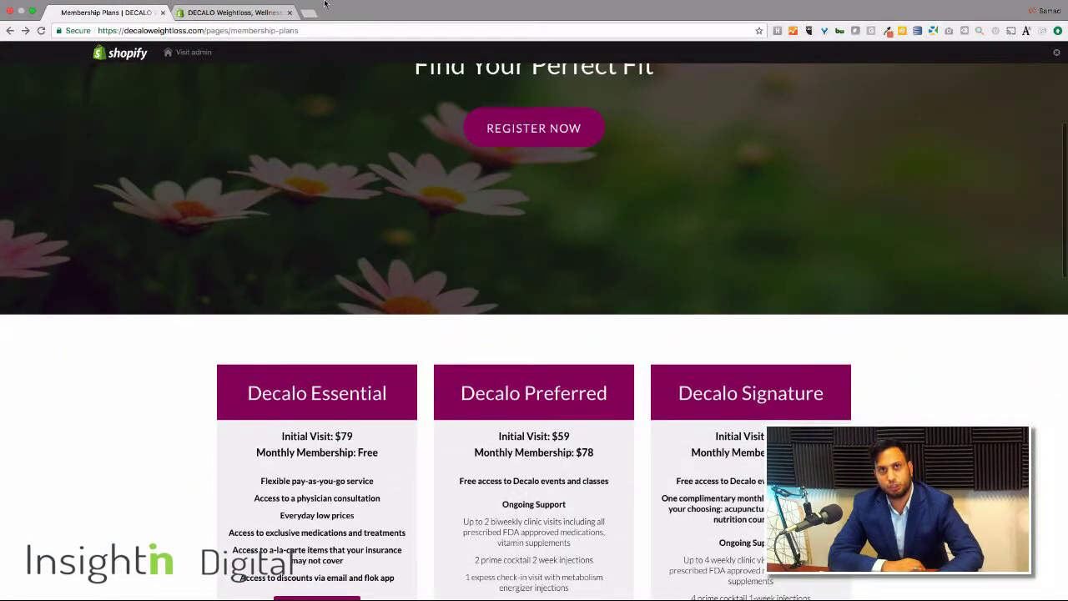
pyautogui.click(242, 12)
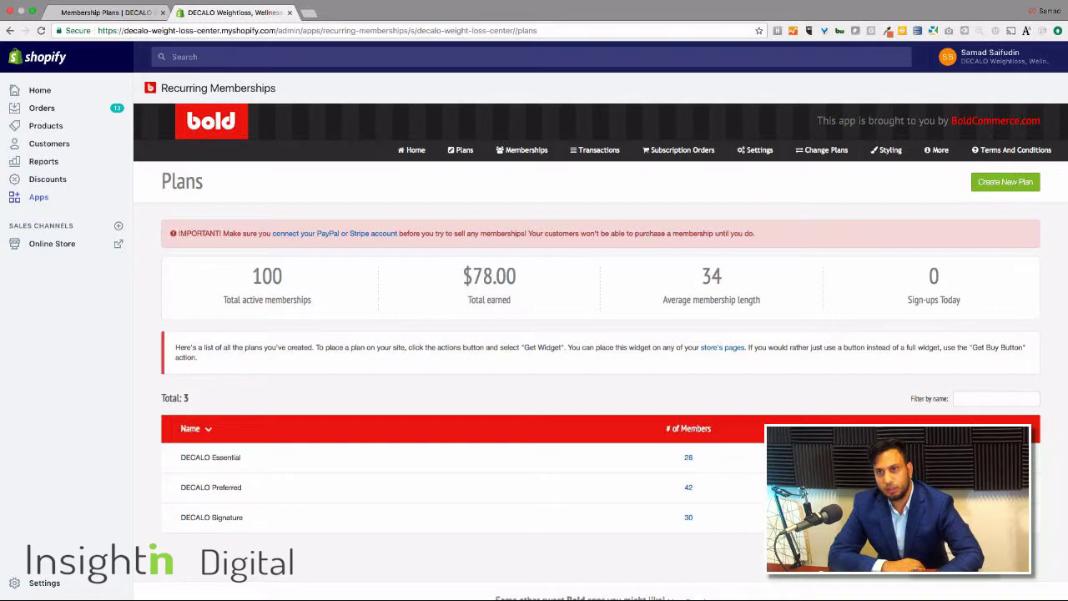
# Open DECALO Essential's Plan Settings and review its description, essential tag and $0.00 Monthly billing.
pyautogui.click(705, 517)
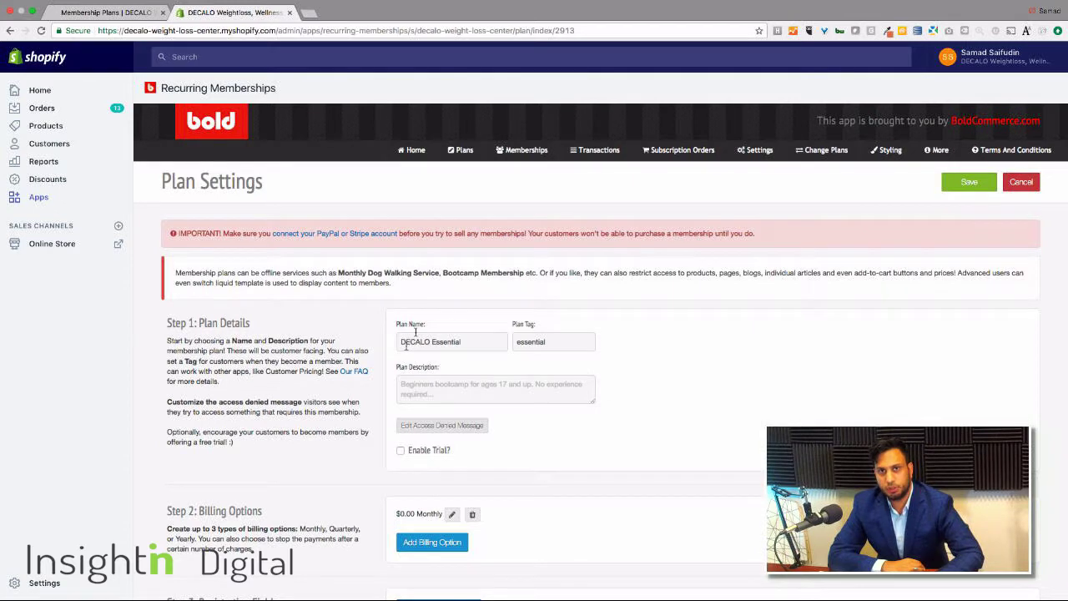
pyautogui.click(414, 404)
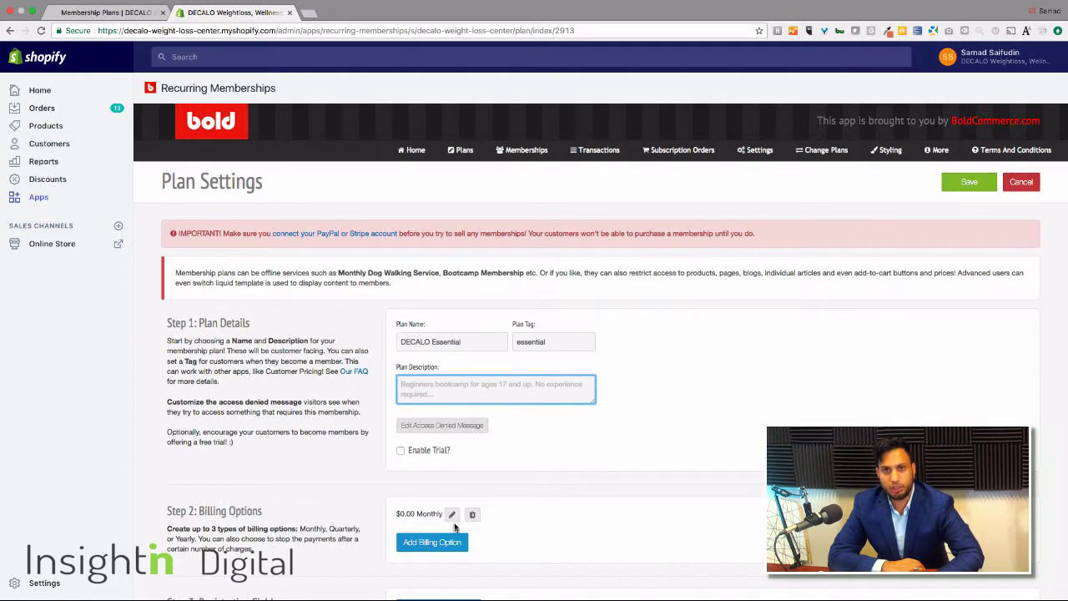
pyautogui.scroll(-3, 455, 526)
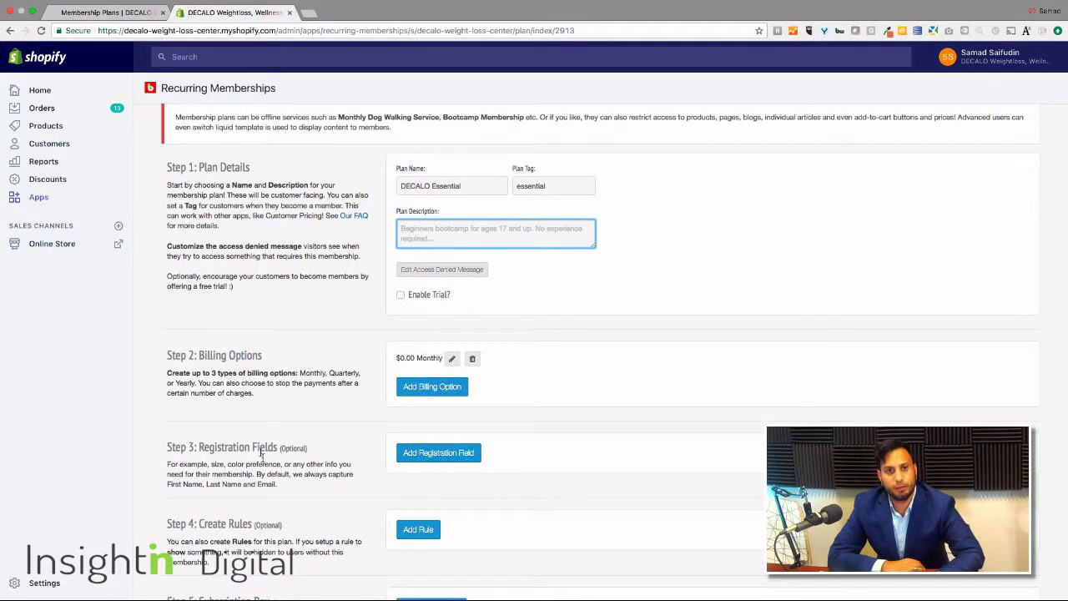
pyautogui.scroll(-2, 393, 558)
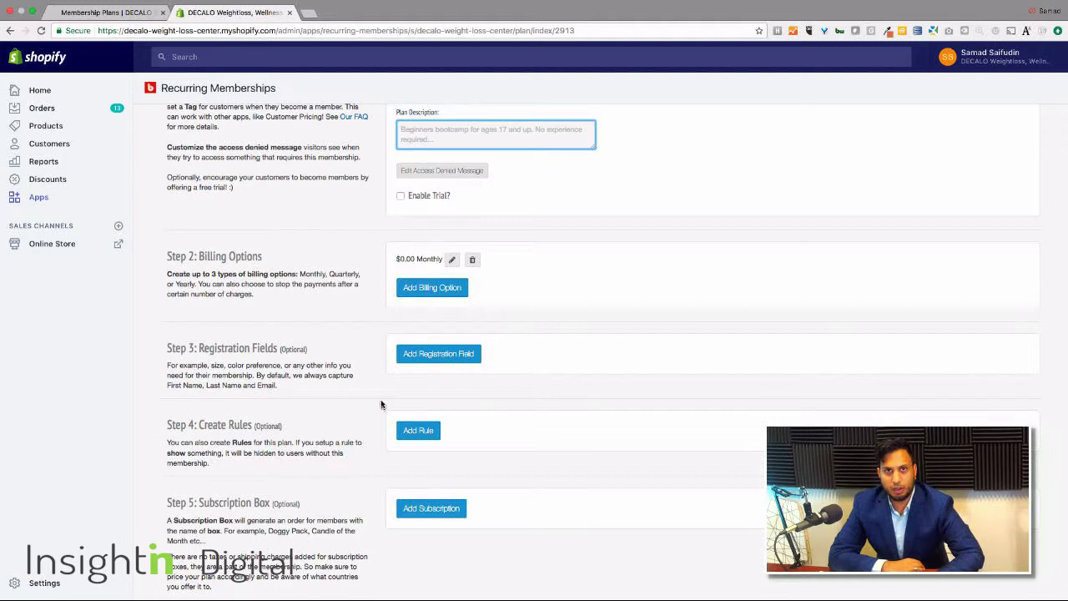
pyautogui.scroll(-3, 381, 405)
pyautogui.scroll(8, 380, 404)
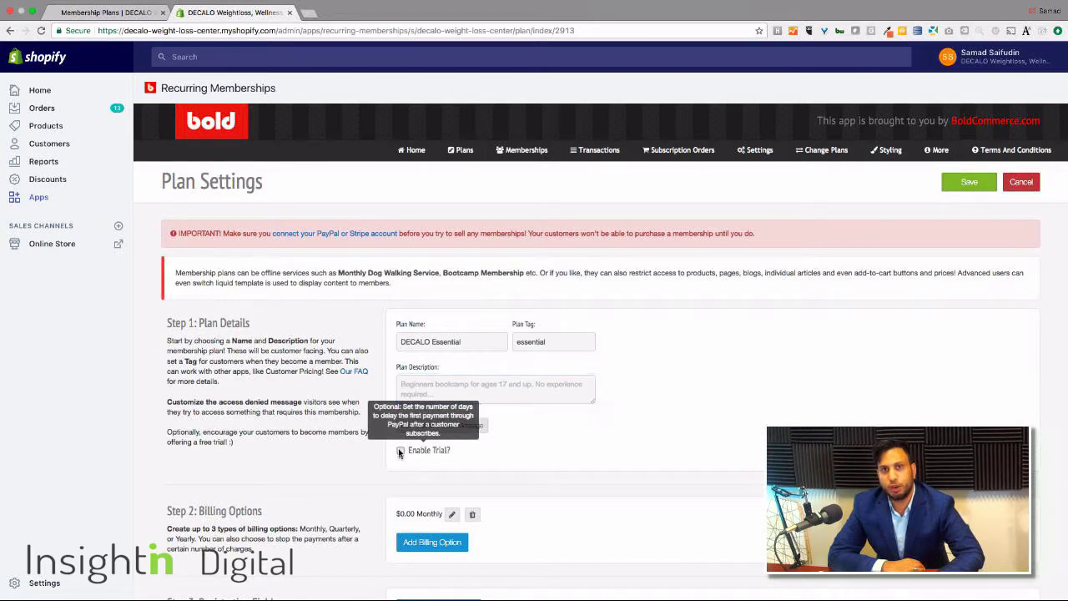
pyautogui.click(400, 451)
pyautogui.click(417, 486)
pyautogui.press('BackSpace')
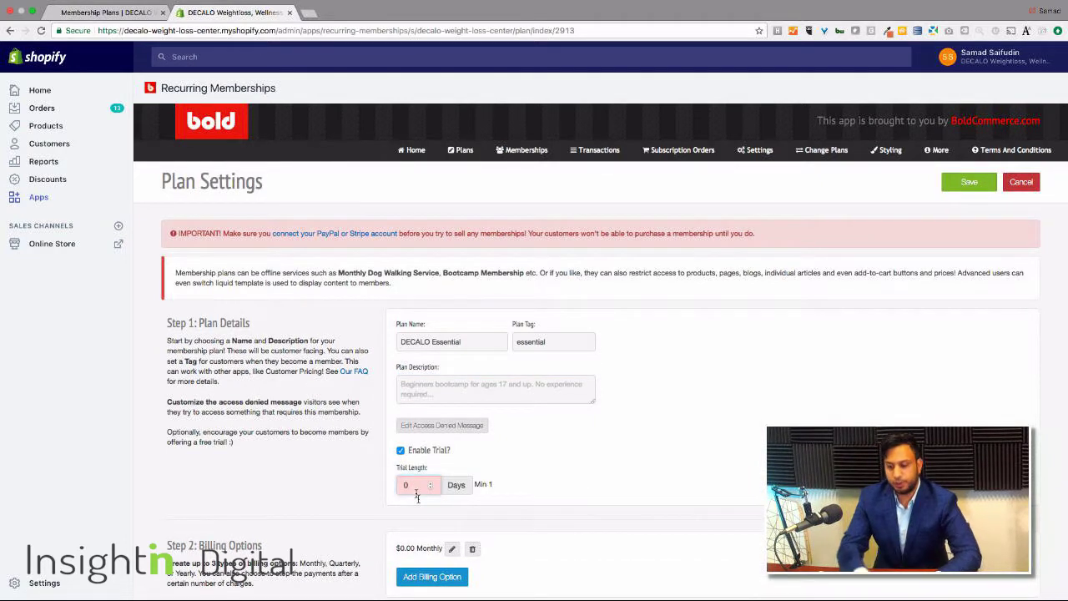
pyautogui.write('15')
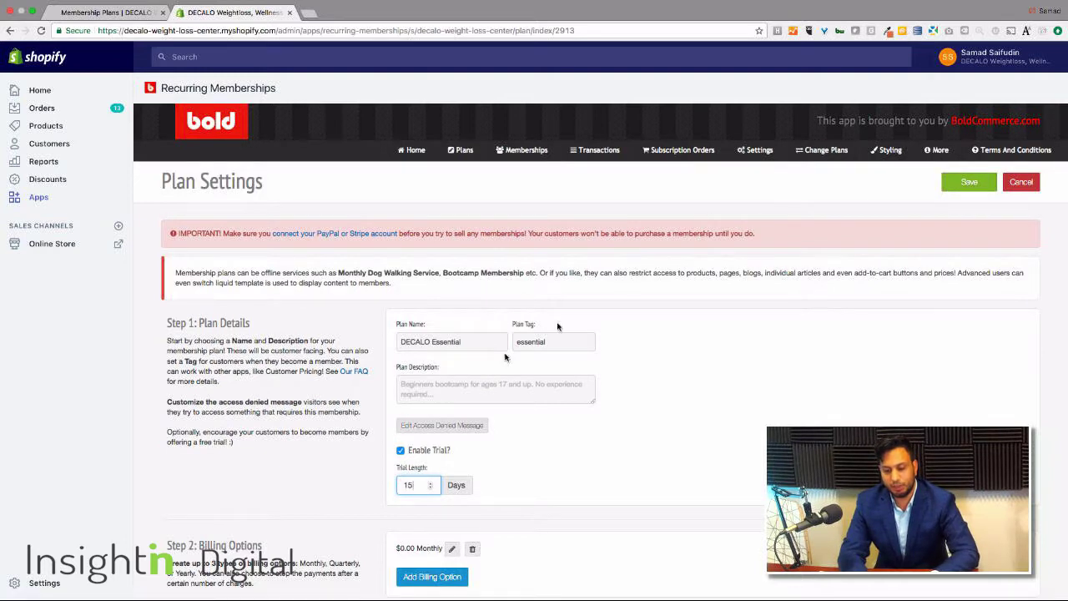
pyautogui.click(401, 451)
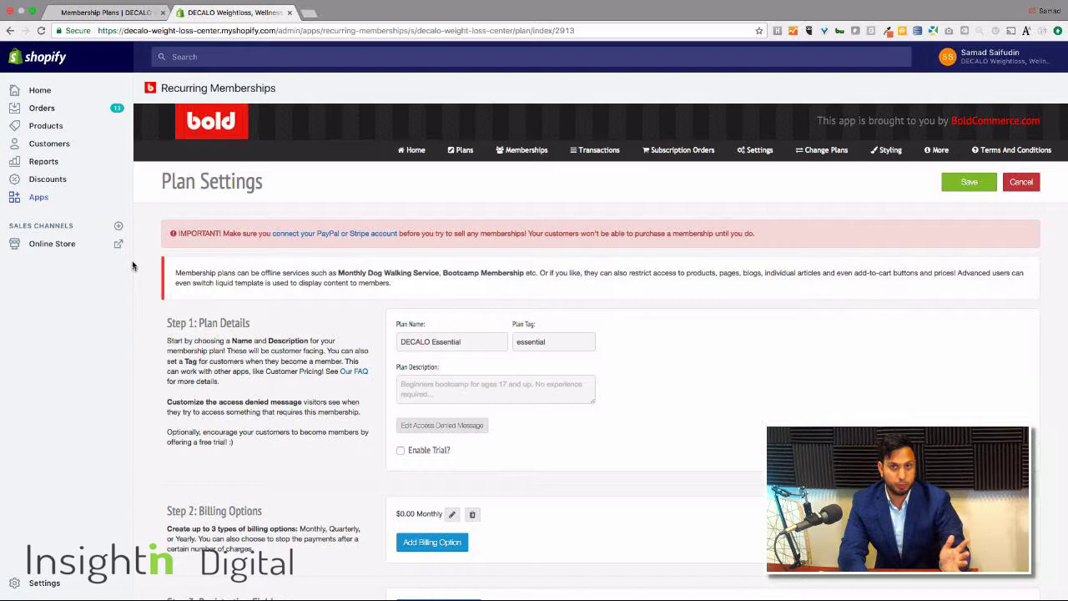
pyautogui.scroll(-3, 363, 392)
pyautogui.scroll(3, 363, 398)
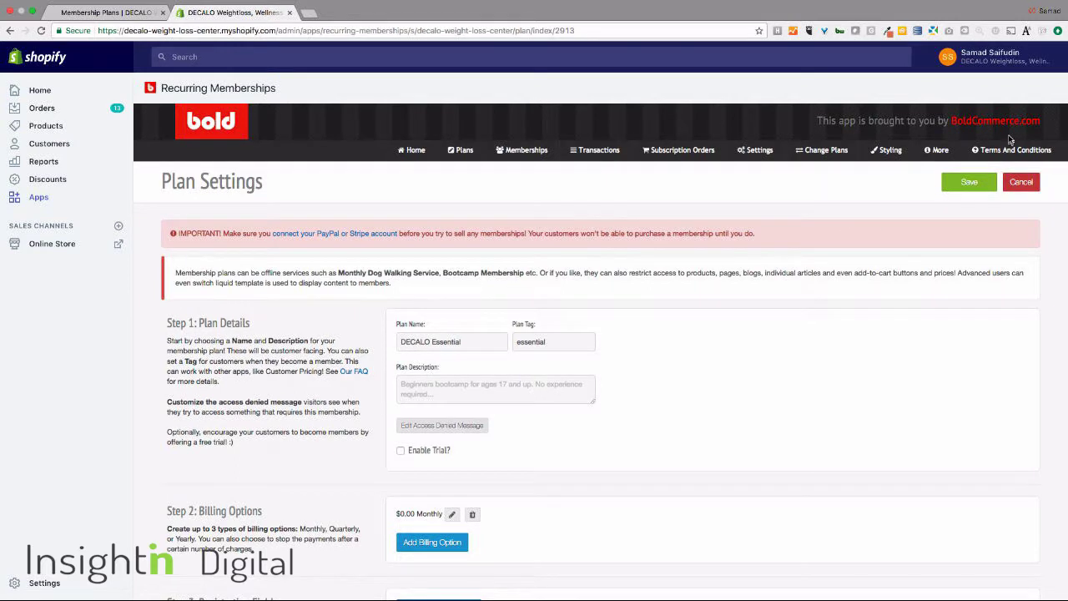
pyautogui.moveTo(721, 3)
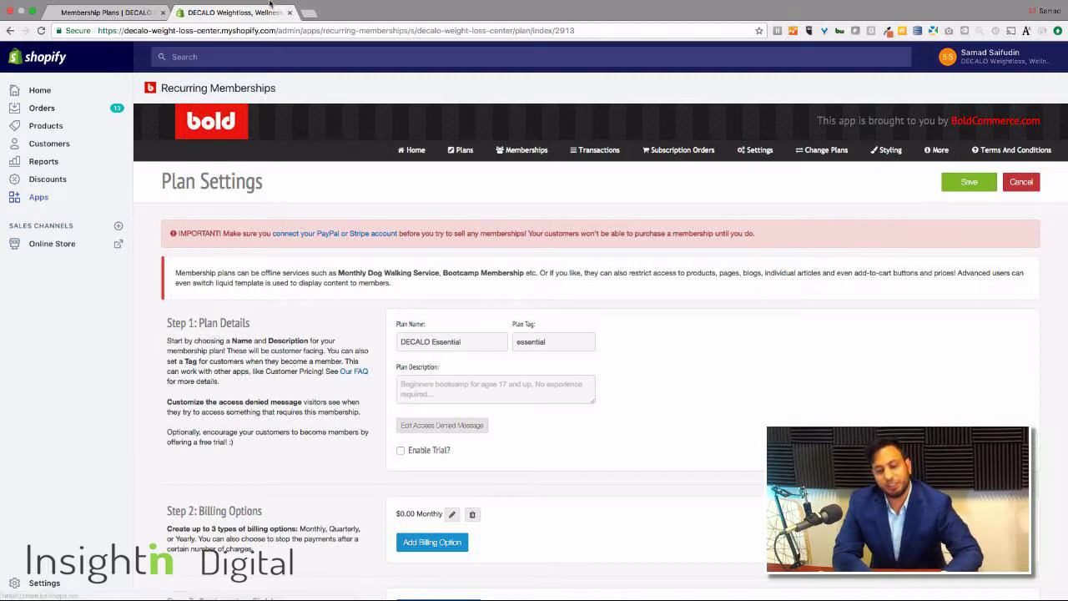
pyautogui.moveTo(269, 3)
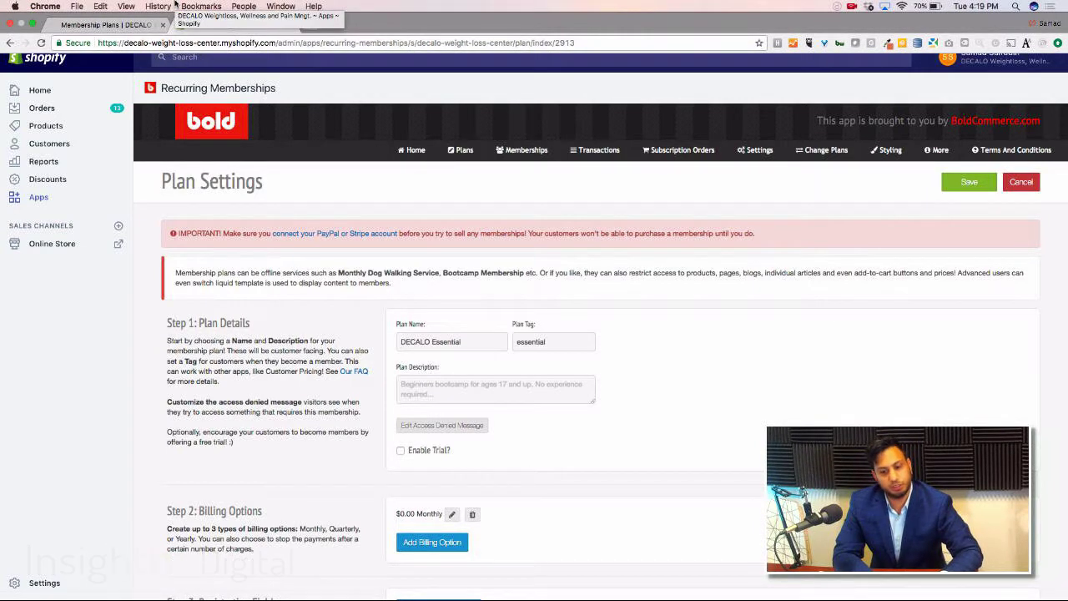